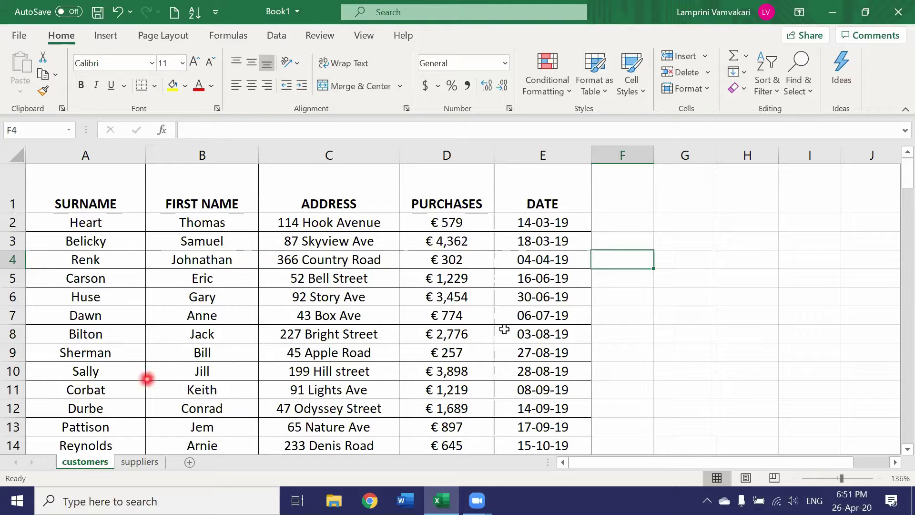
Step: Scroll down through the customer table and back up to review its data
scroll(101, 239, down, 2)
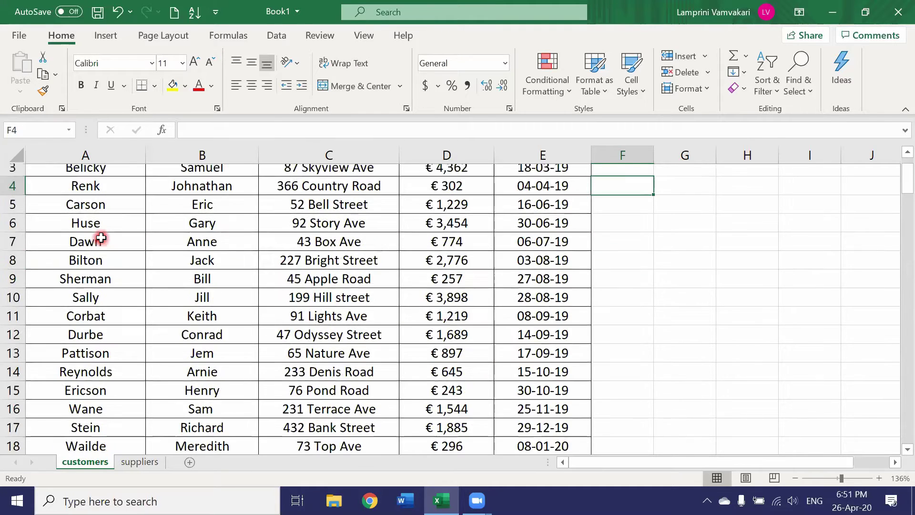
scroll(101, 238, down, 6)
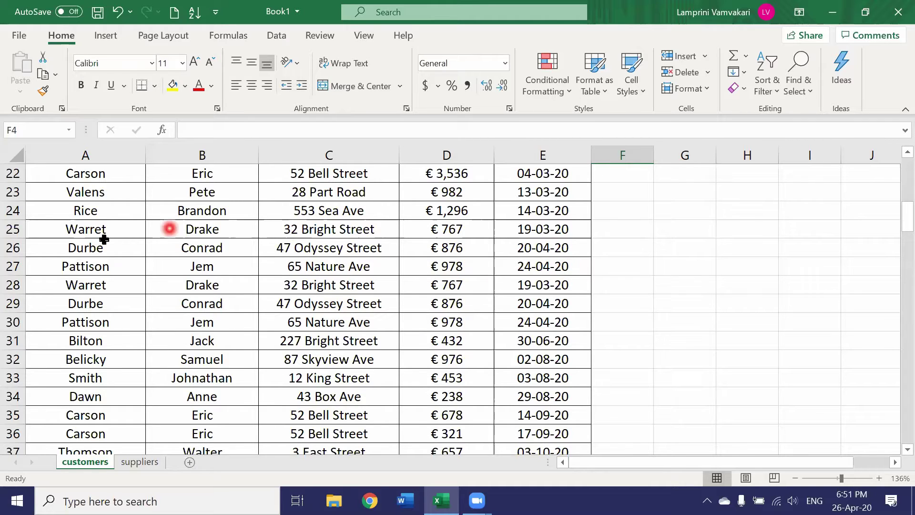
scroll(102, 243, down, 5)
scroll(103, 245, down, 10)
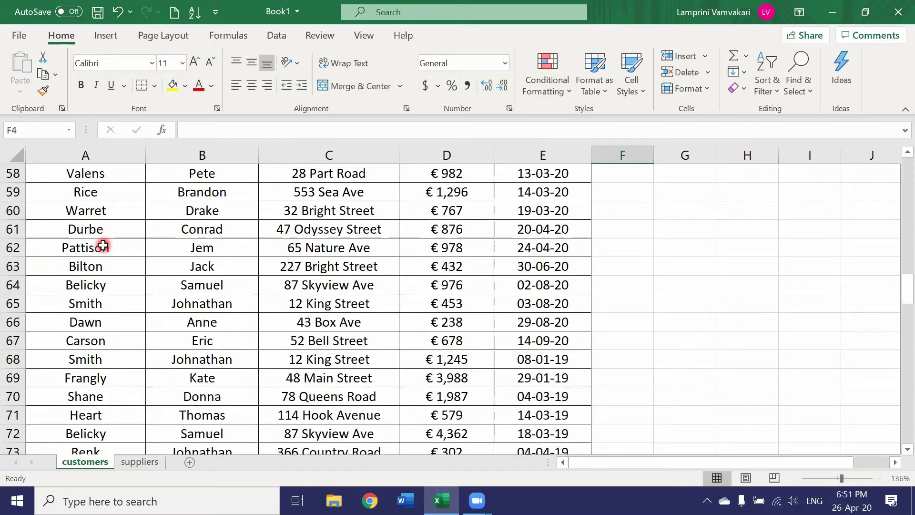
scroll(103, 245, up, 20)
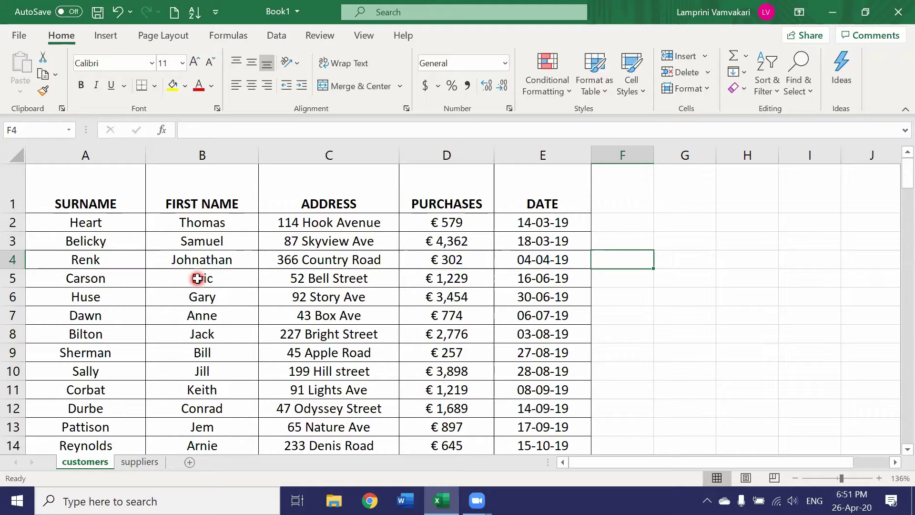
scroll(198, 279, down, 11)
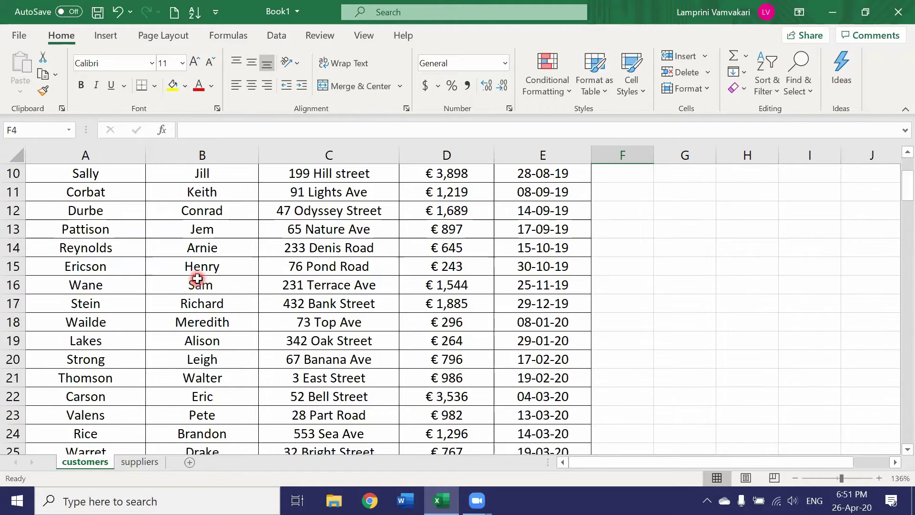
scroll(198, 278, down, 16)
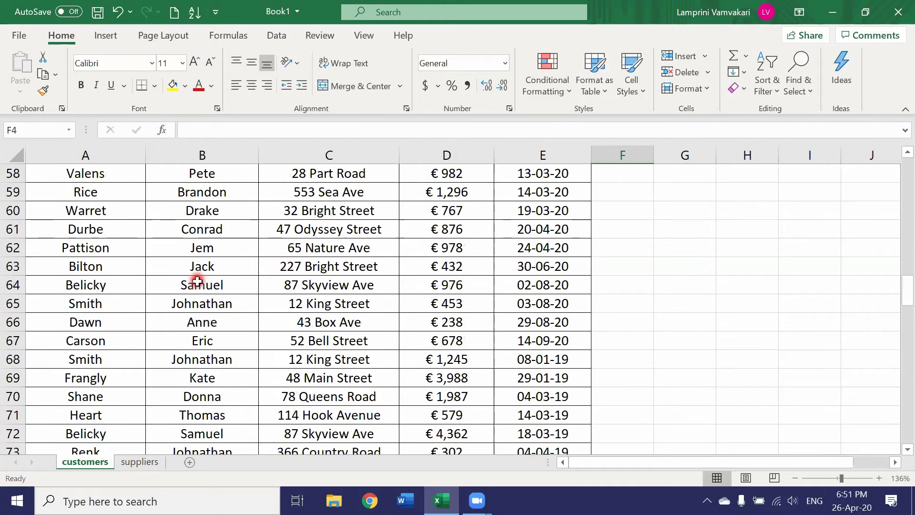
scroll(197, 283, down, 15)
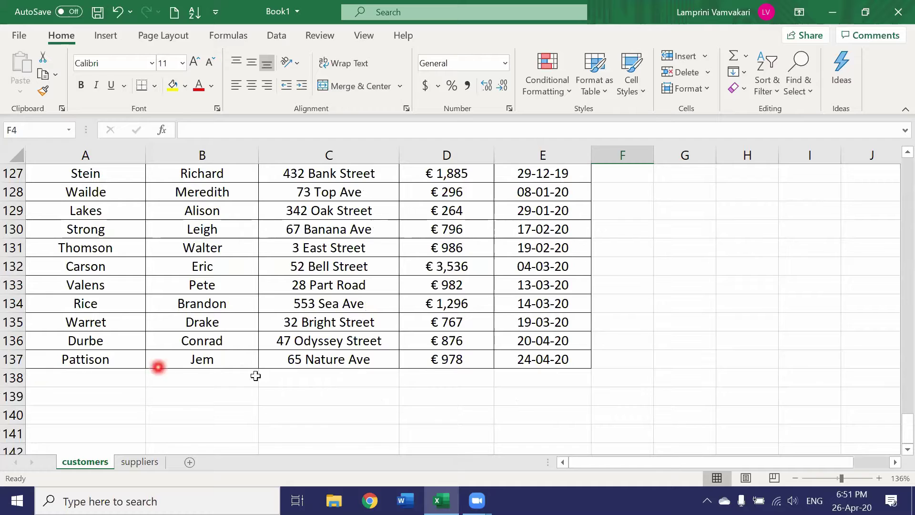
scroll(602, 371, up, 20)
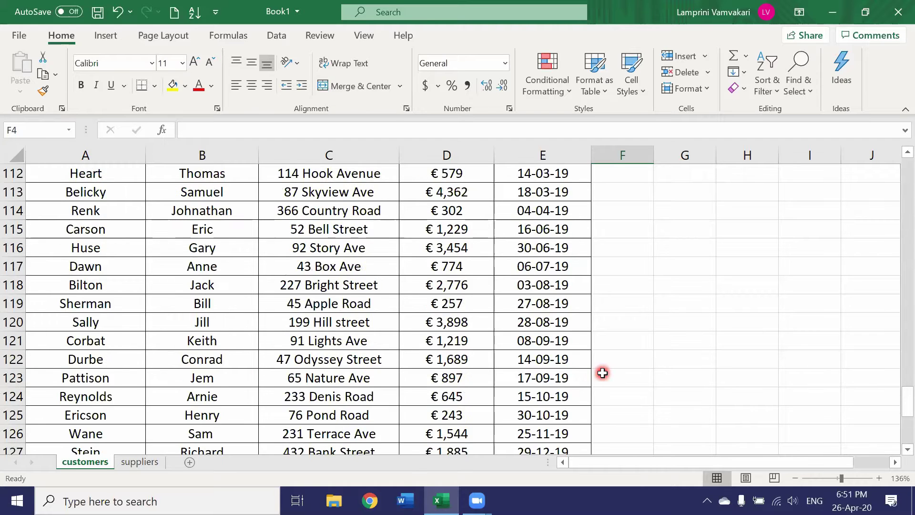
scroll(602, 369, up, 19)
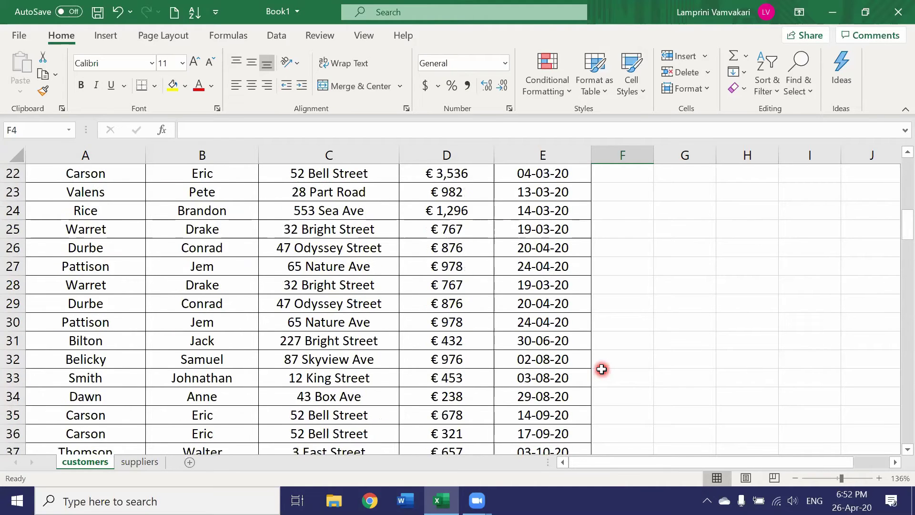
scroll(602, 369, up, 1)
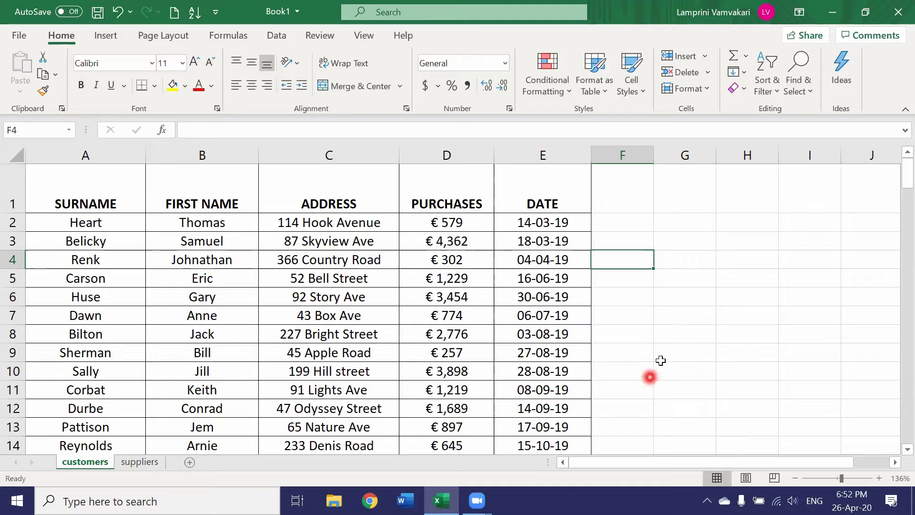
Step: Enter =COUNT(D:D) in G2 to count the numeric PURCHASES entries, giving 136
click(670, 257)
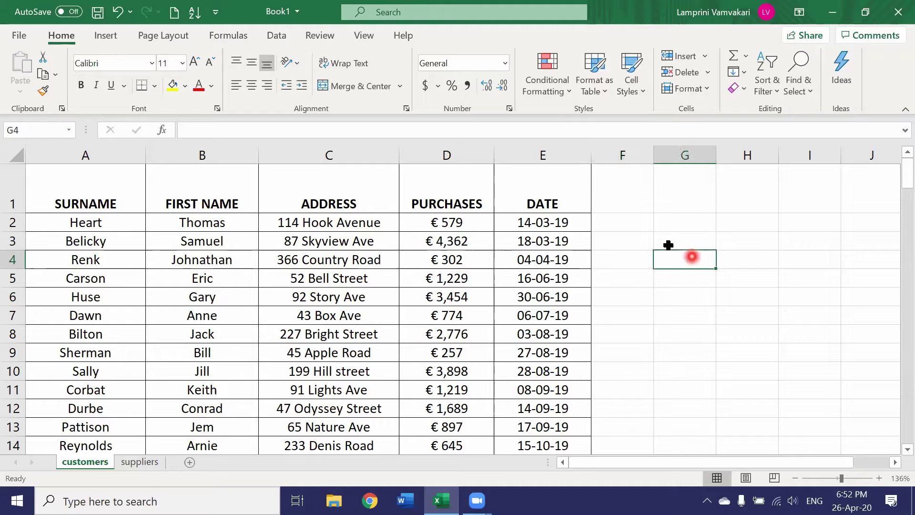
click(667, 222)
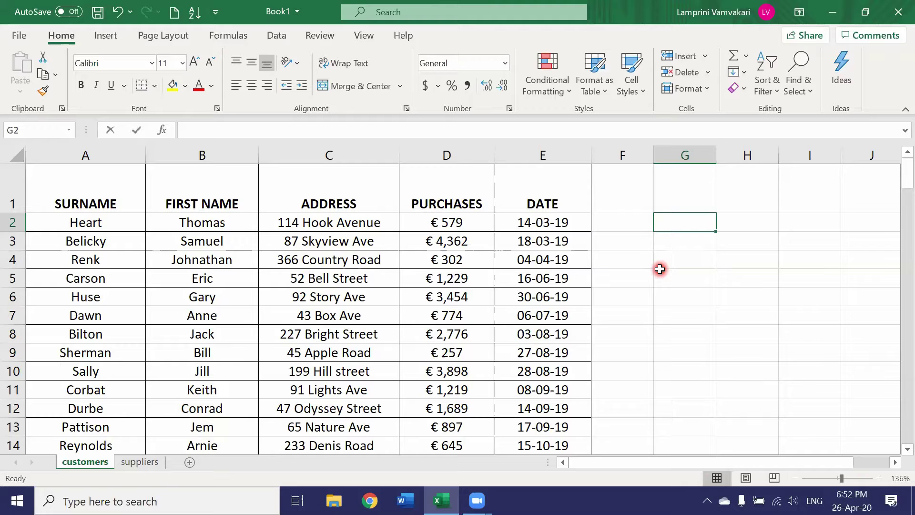
text(=)
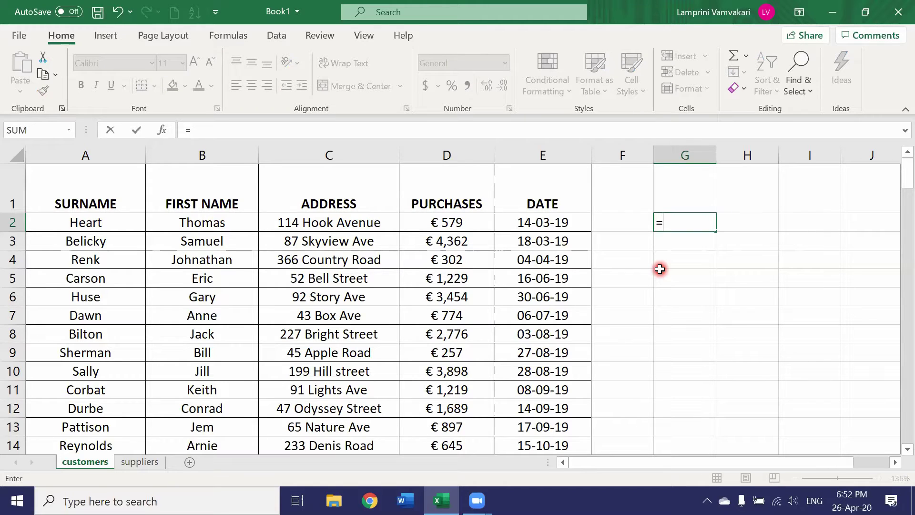
text(count)
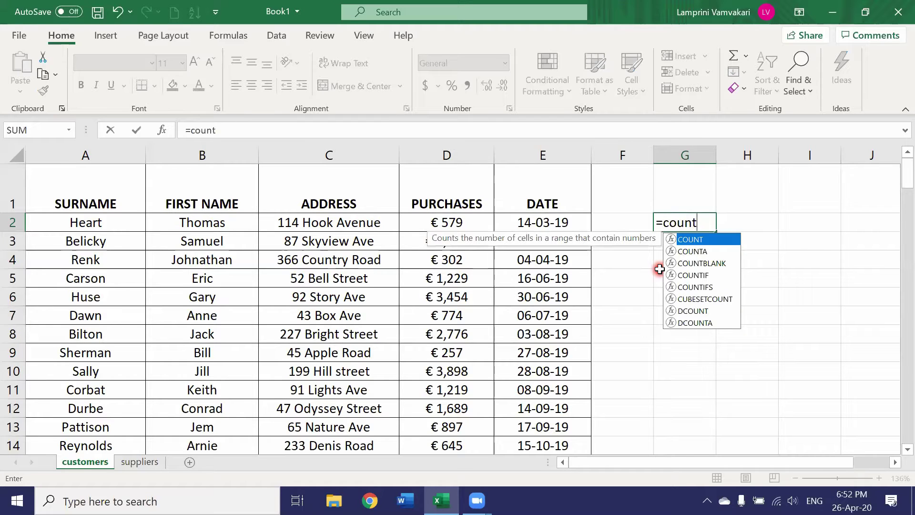
text(()
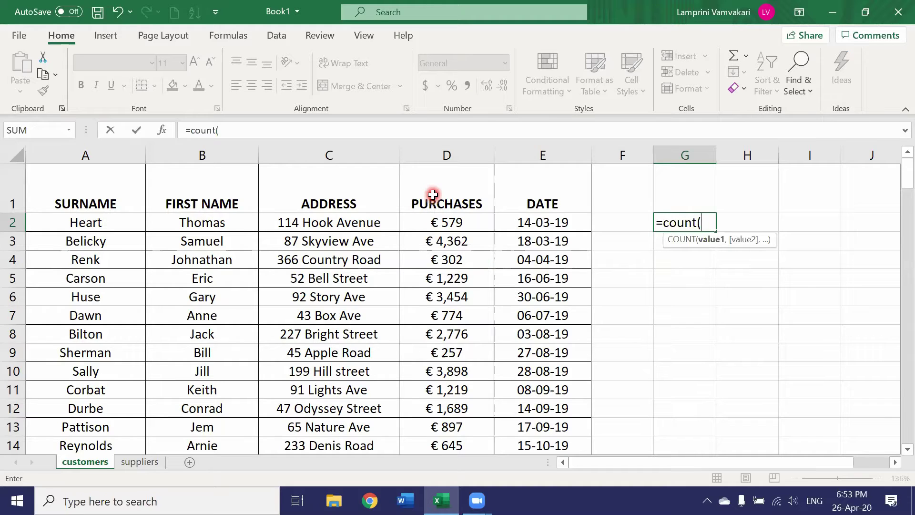
click(439, 150)
click(439, 150)
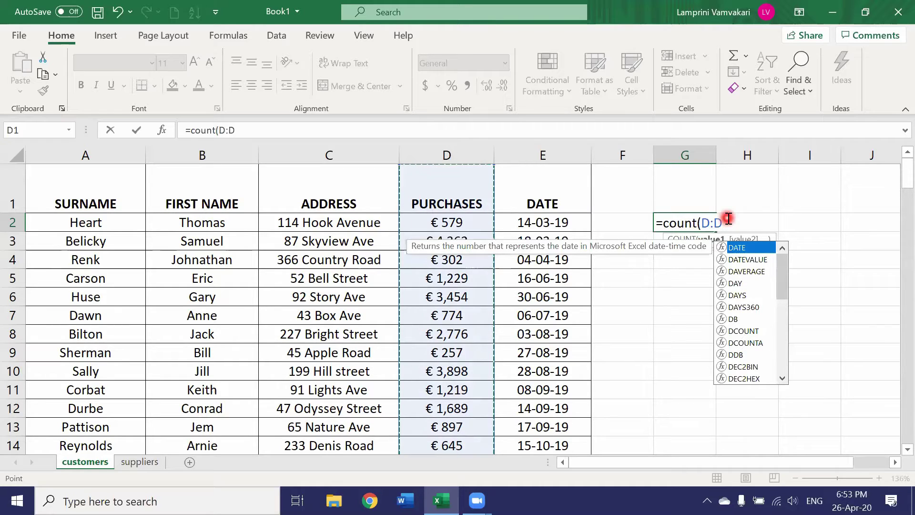
text())
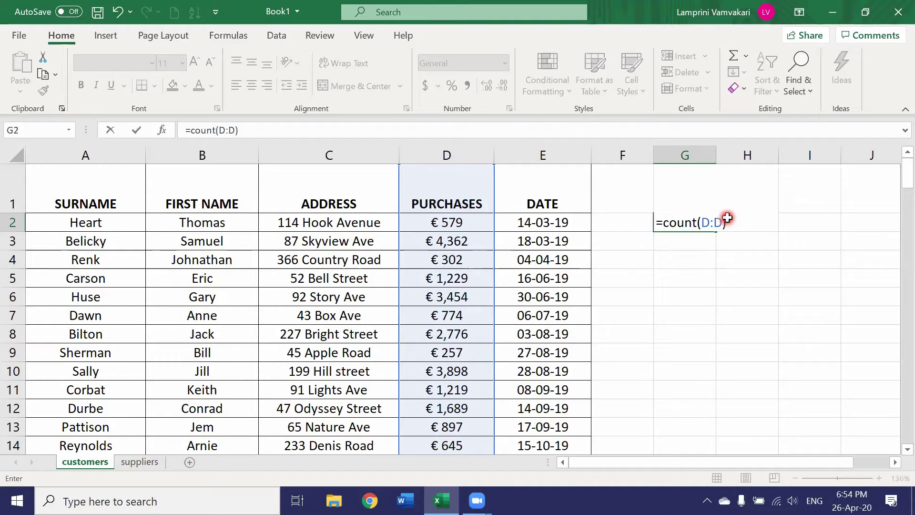
key(Return)
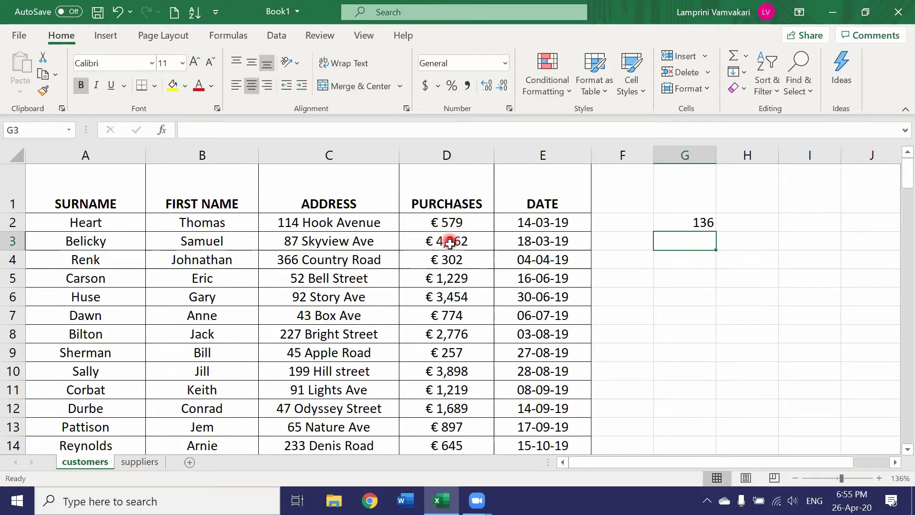
scroll(450, 241, down, 20)
scroll(452, 285, down, 17)
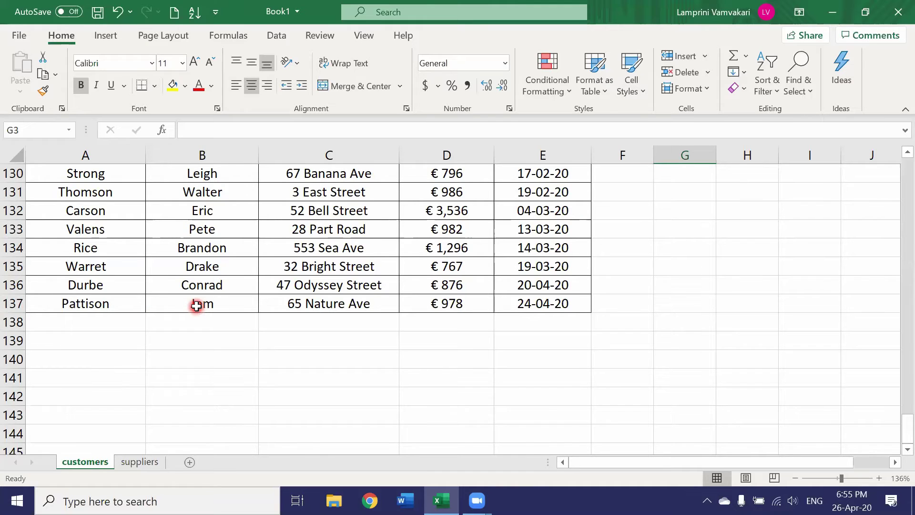
scroll(196, 306, up, 20)
scroll(196, 306, up, 9)
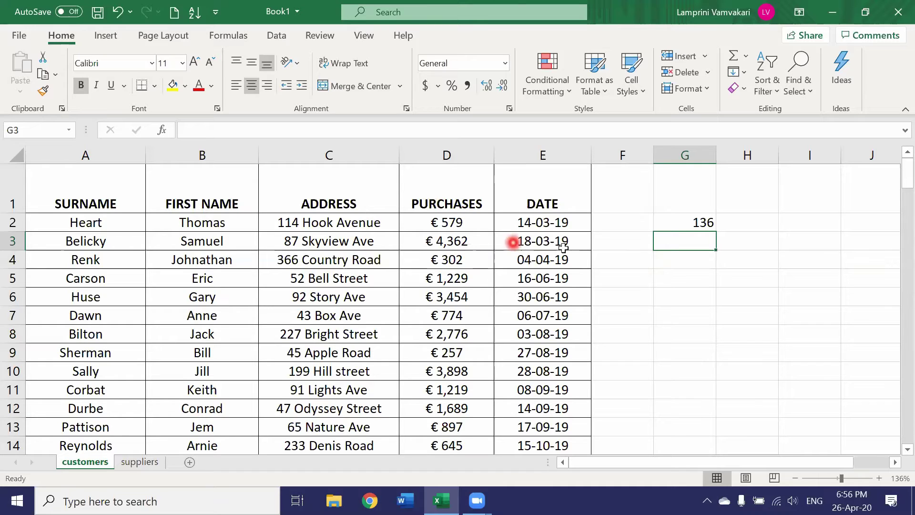
Step: Enter =COUNT(A:A) in G4, which returns 0 because the surnames are text
click(662, 259)
text(=co)
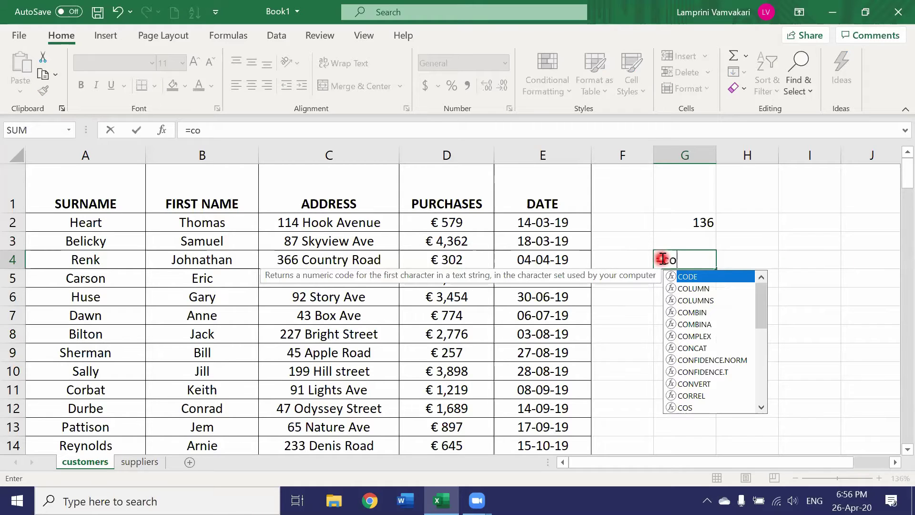
text(unt()
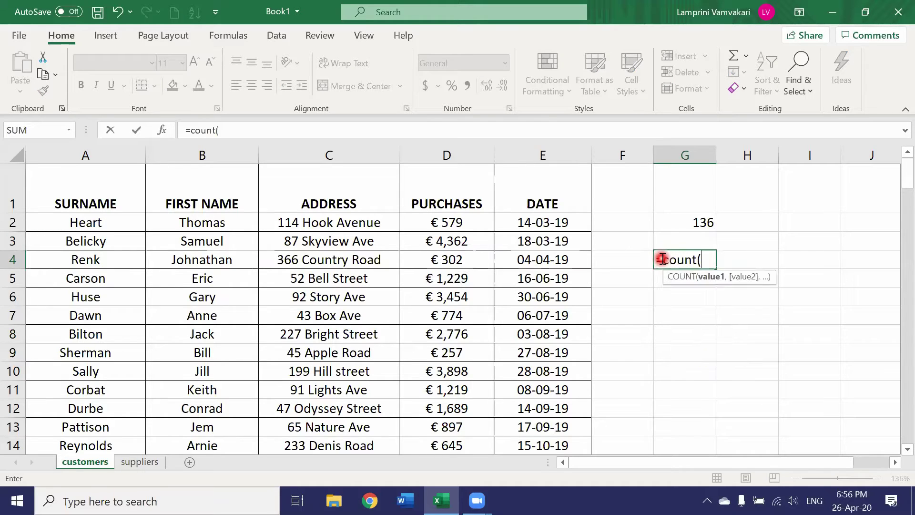
click(93, 153)
click(94, 154)
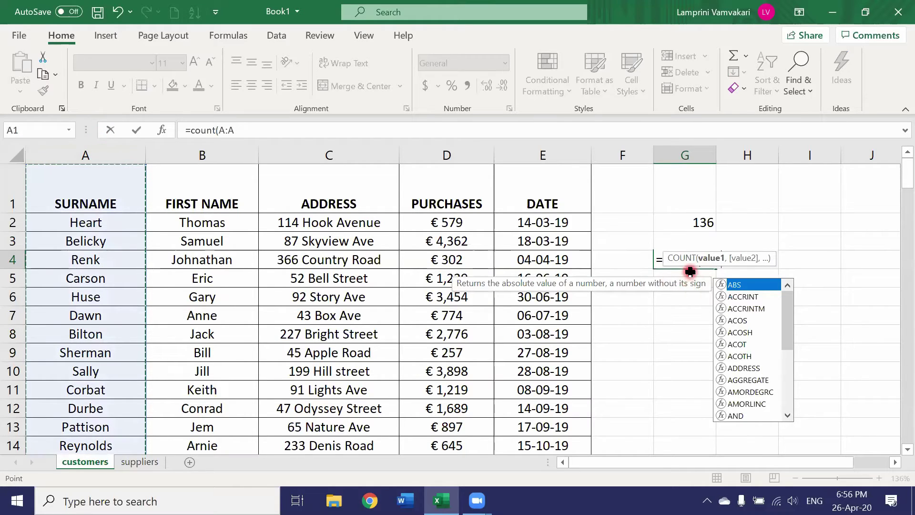
key(Return)
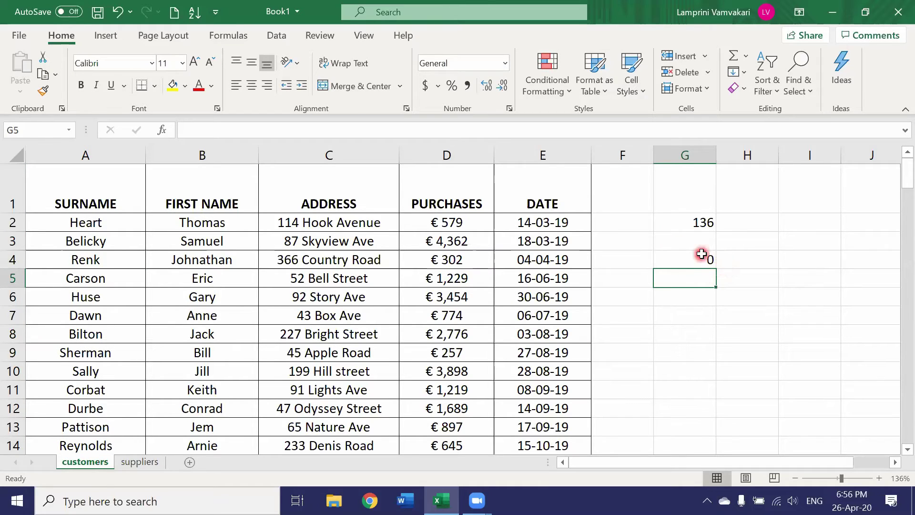
Step: Scroll through the customer rows and back to the top, then reselect G4
scroll(67, 239, down, 3)
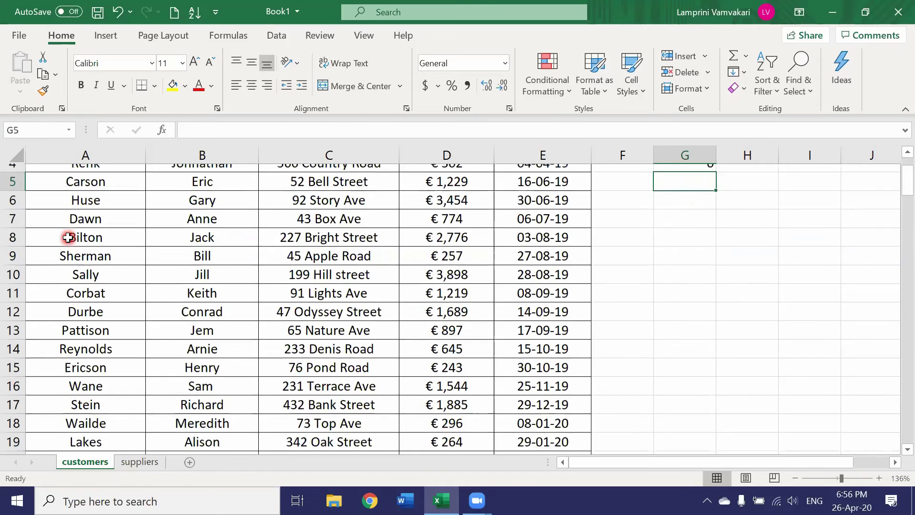
scroll(67, 237, down, 15)
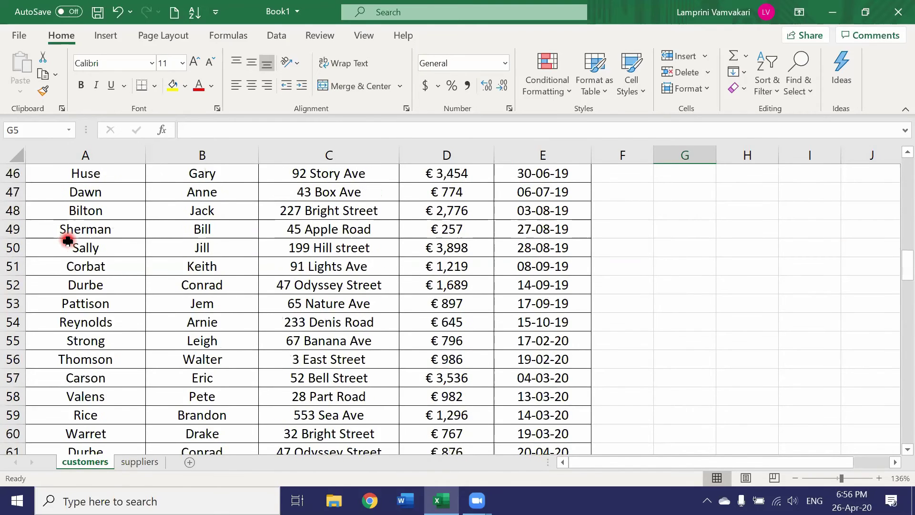
scroll(67, 245, down, 4)
scroll(67, 241, up, 20)
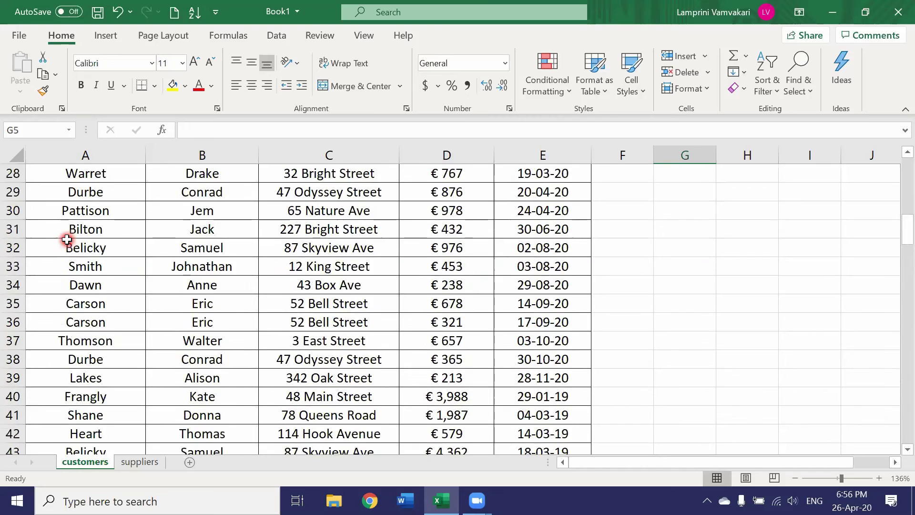
scroll(67, 239, up, 2)
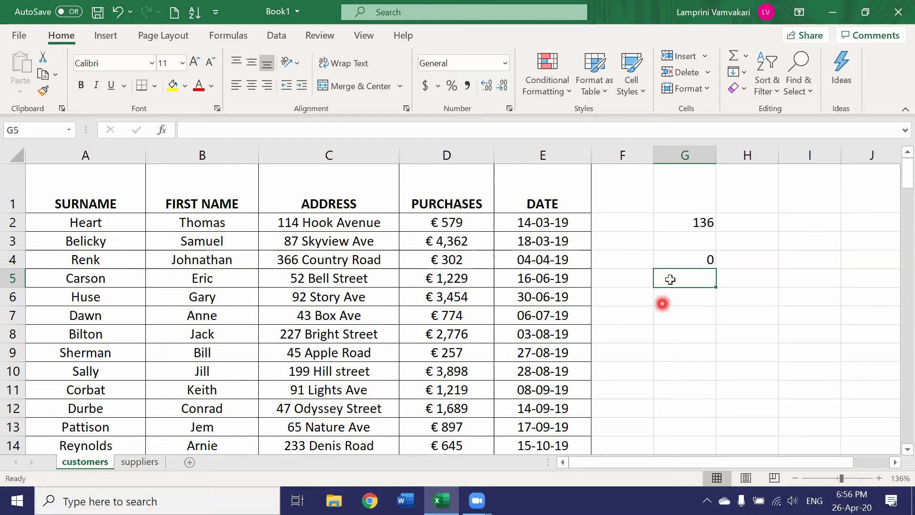
click(672, 261)
Step: Replace G4's formula with =COUNTA(A:A), returning 137
key(Delete)
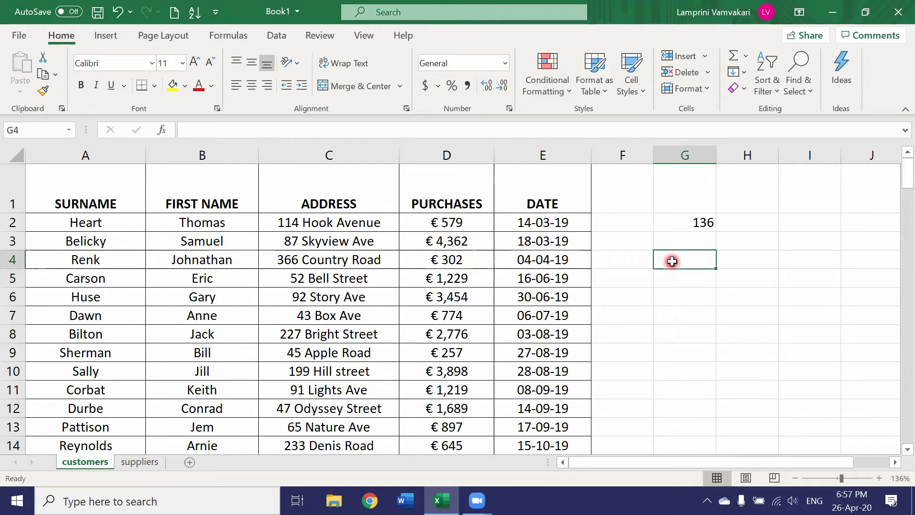
text(=)
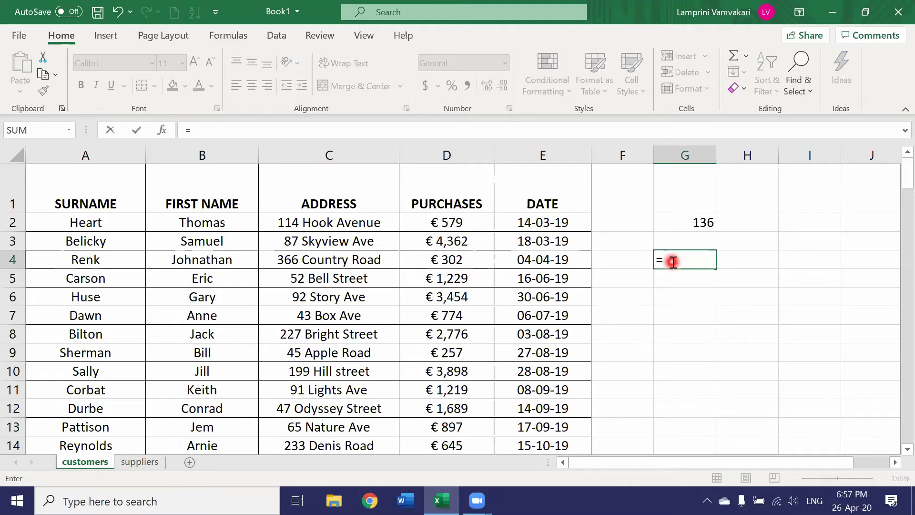
text(count)
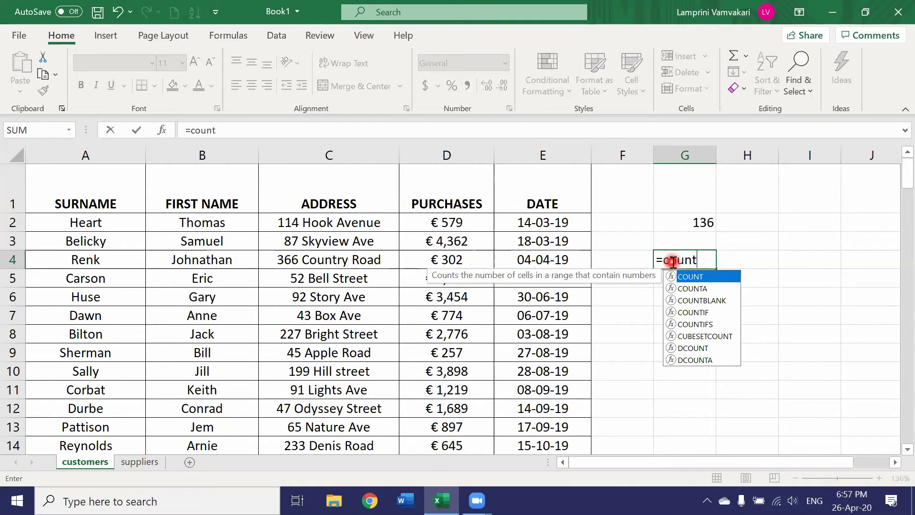
text(a)
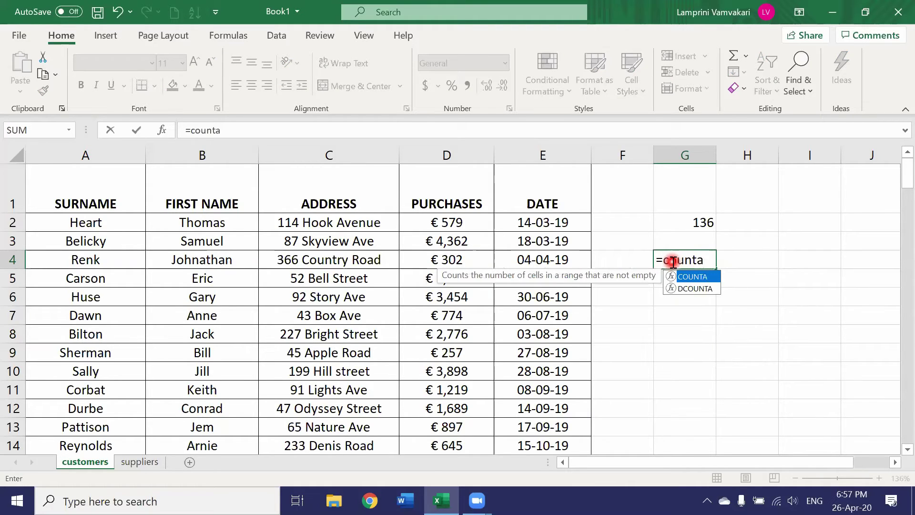
text(()
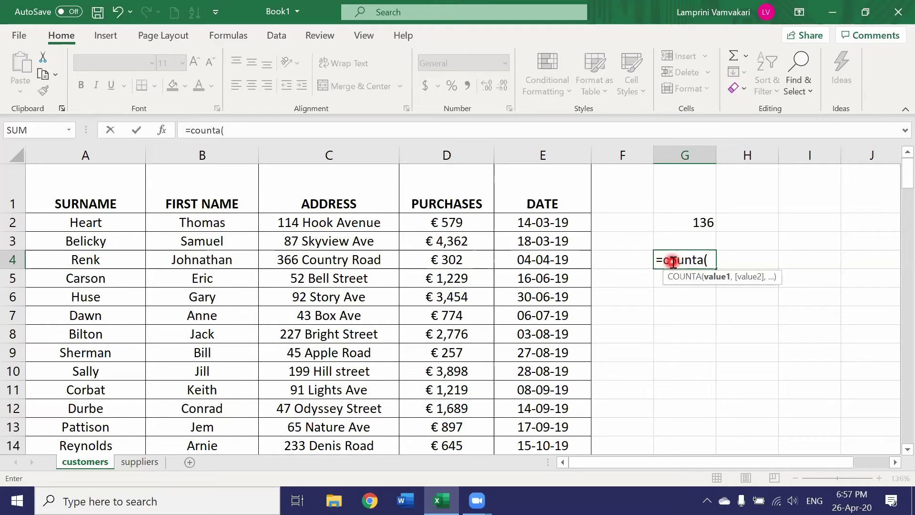
click(79, 154)
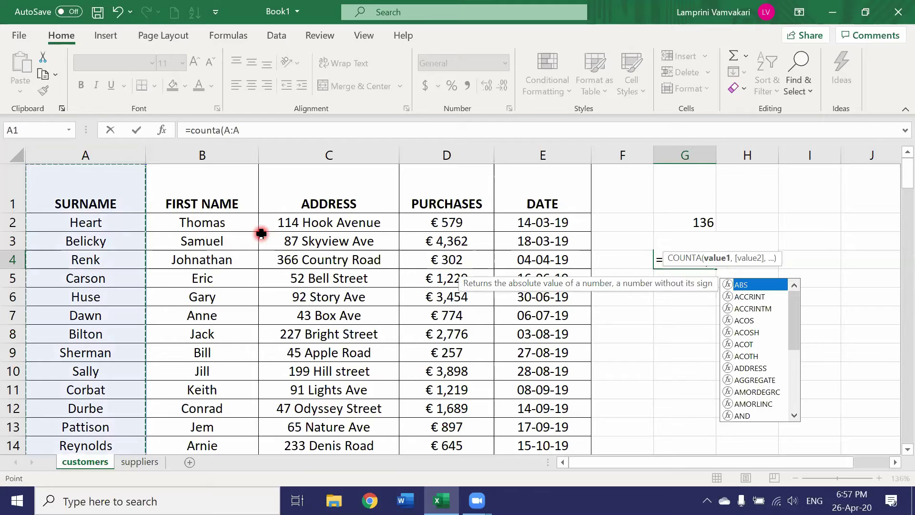
key(Return)
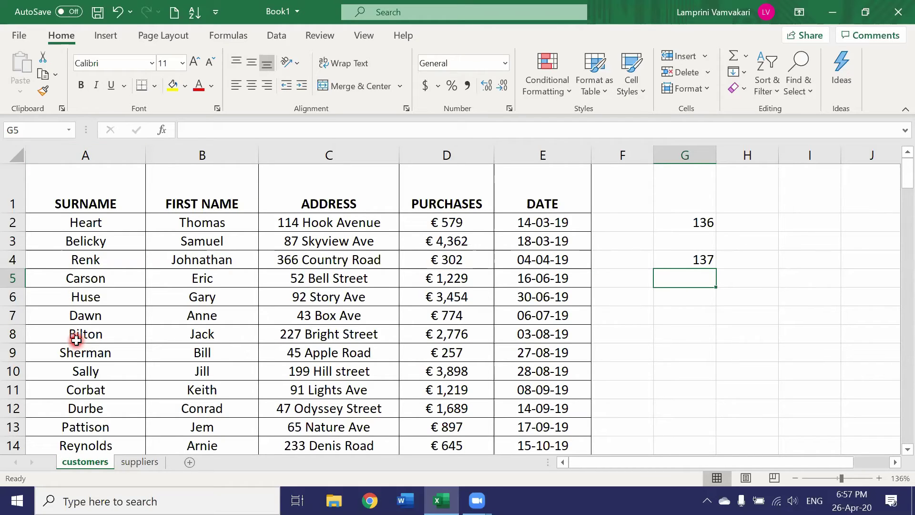
Step: Delete the 136 result in G2 and the 137 result in G4
click(709, 220)
key(Delete)
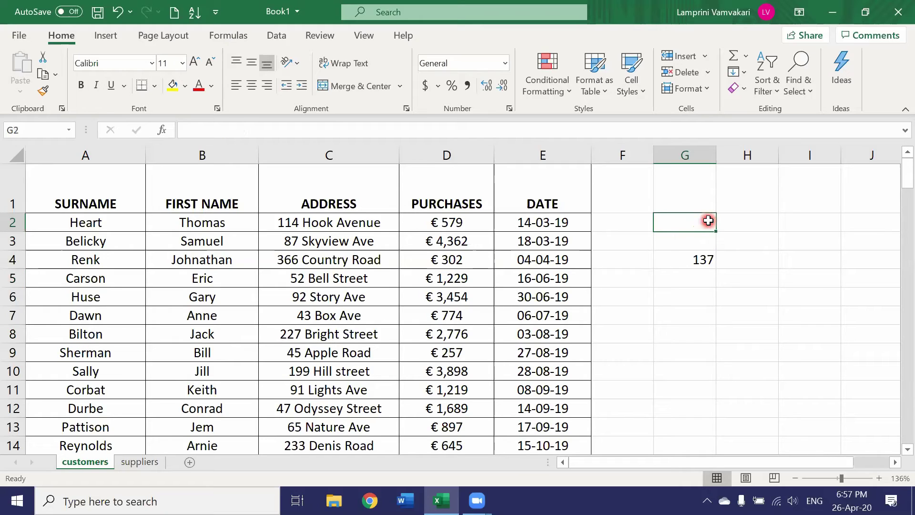
click(708, 258)
key(Delete)
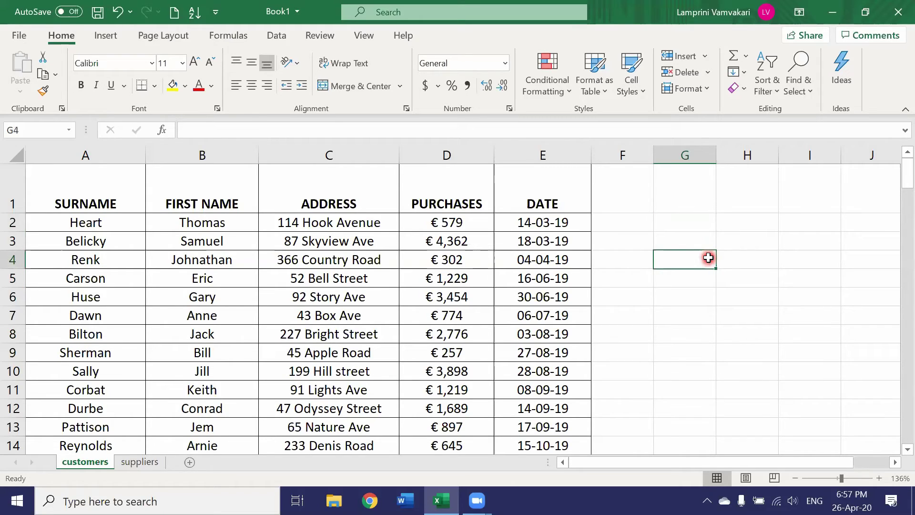
click(809, 315)
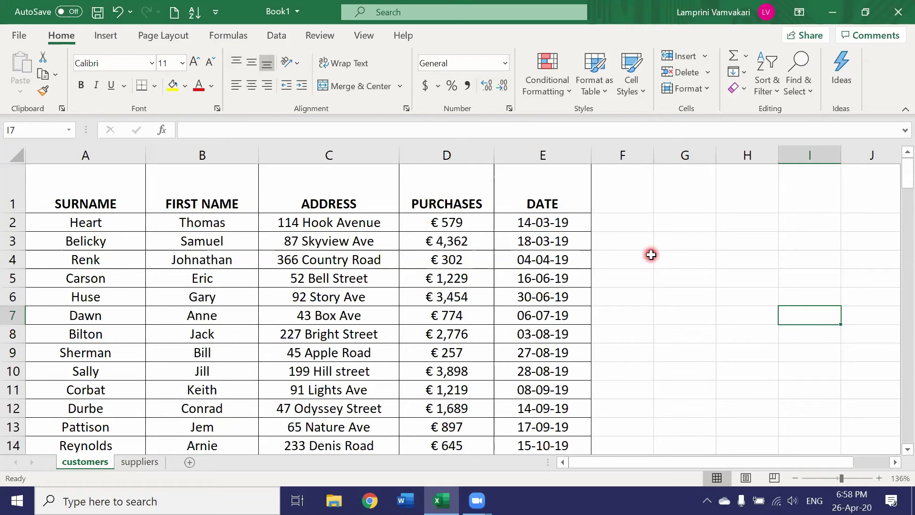
Step: Select column D to read count 137, sum 191077 and average about 1404.98 in the status bar
click(439, 151)
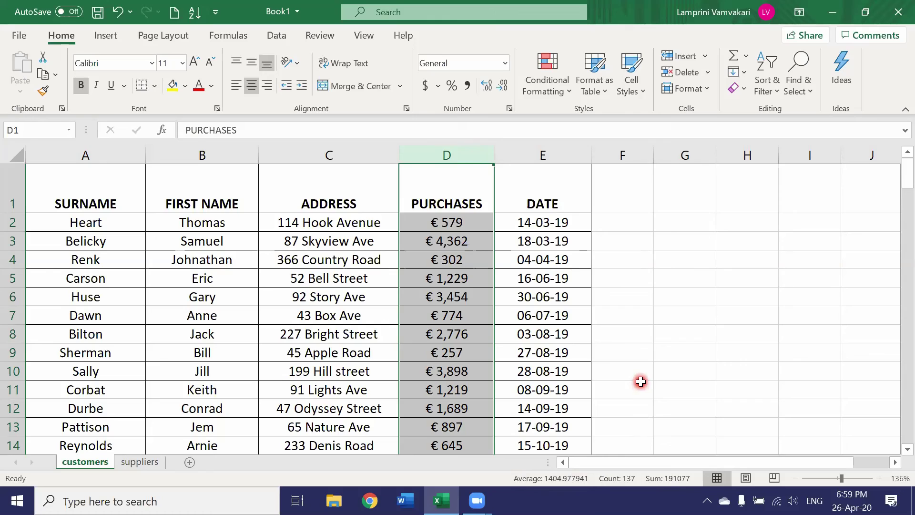
key(Right)
key(Right)
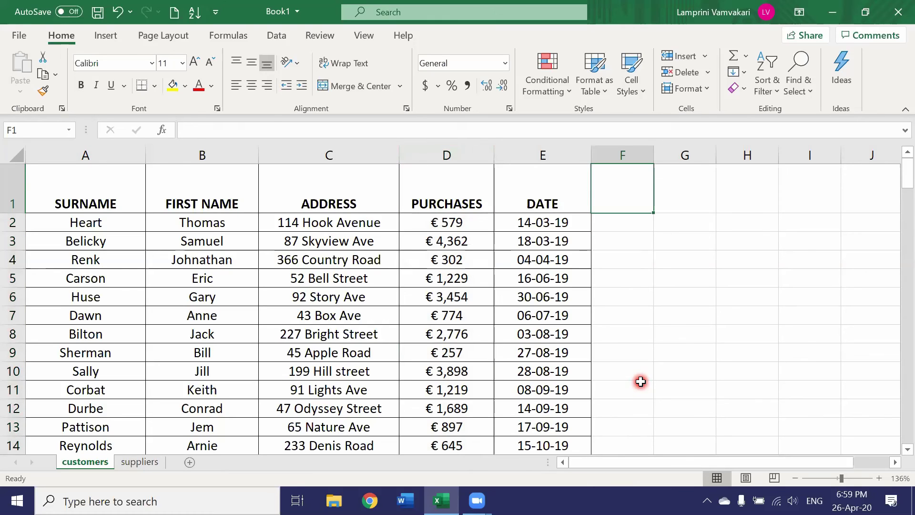
click(70, 155)
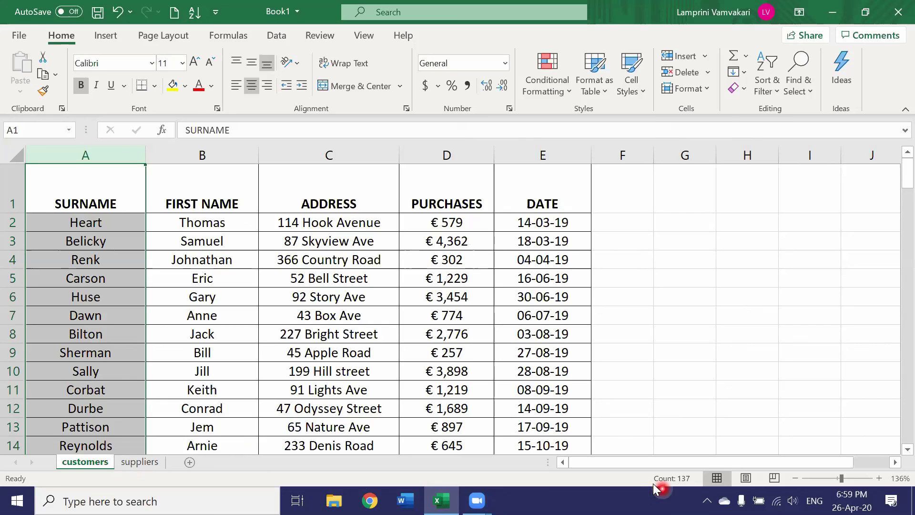
mouse_move(690, 484)
double_click(641, 383)
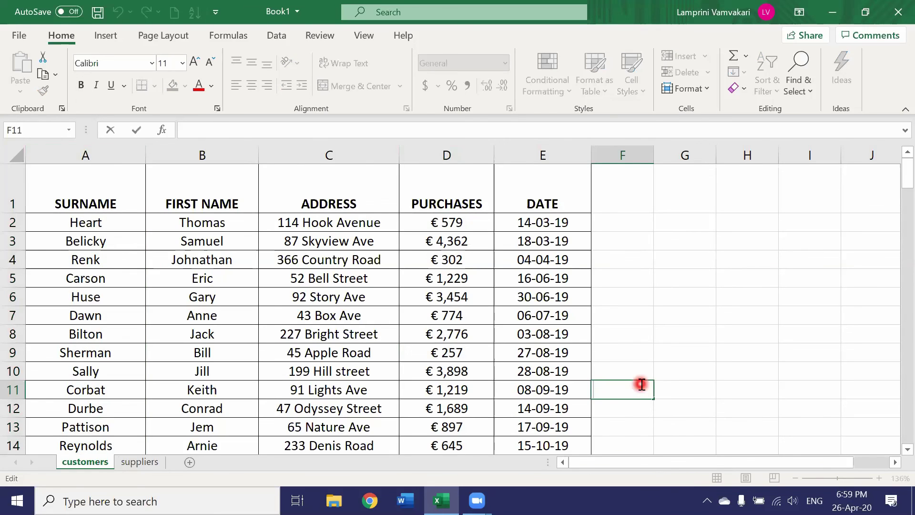